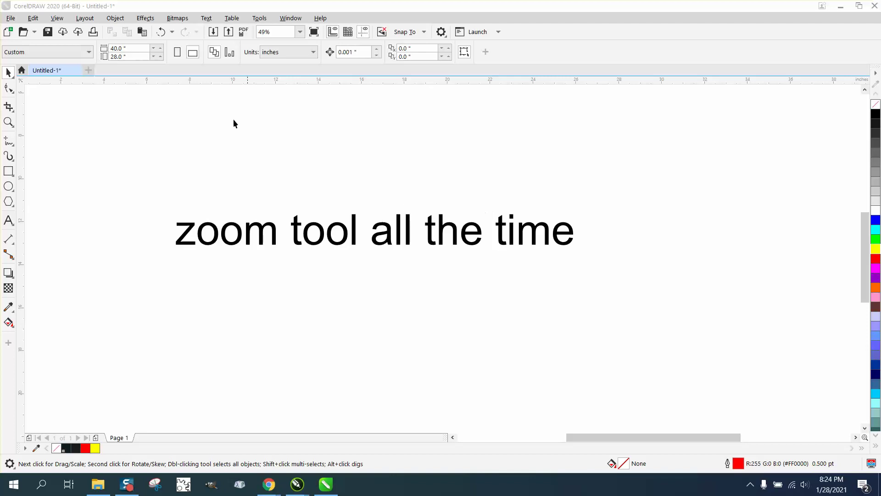
Zoom in on the sentence, then turn on the Zoom toolbar beside the tool settings
click(9, 122)
drag(161, 198, 620, 305)
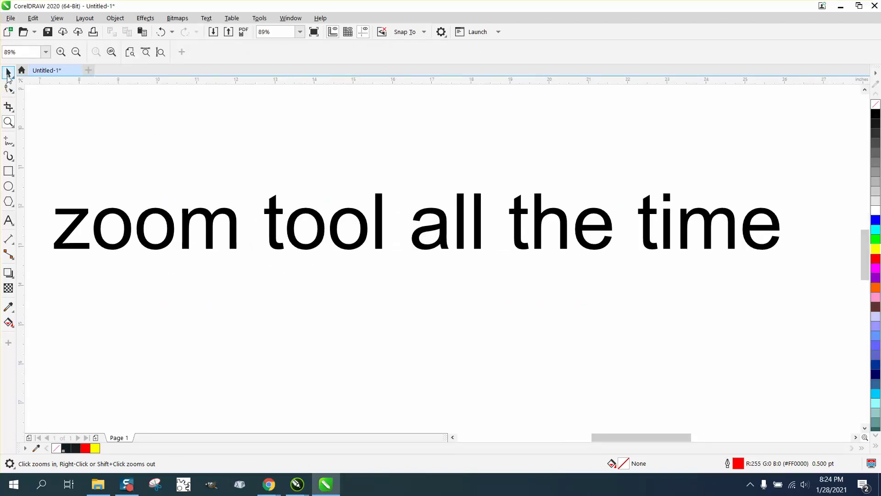
click(9, 73)
scroll(399, 169, down, 2)
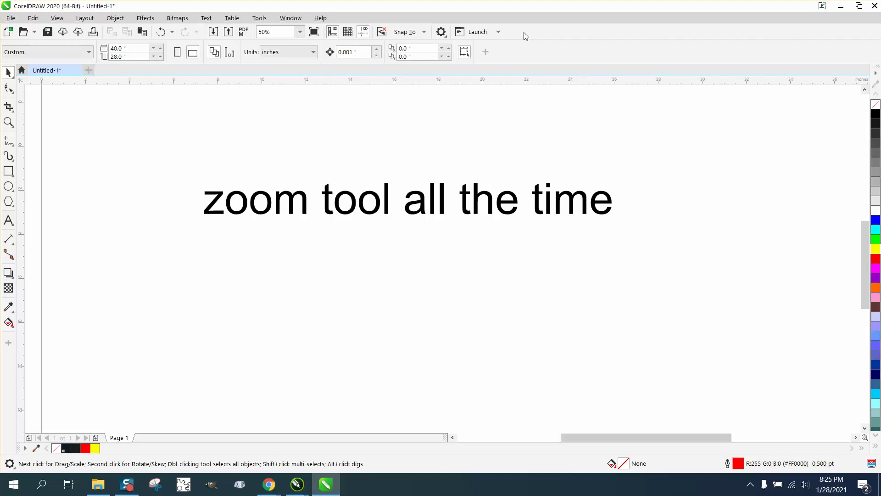
right_click(522, 35)
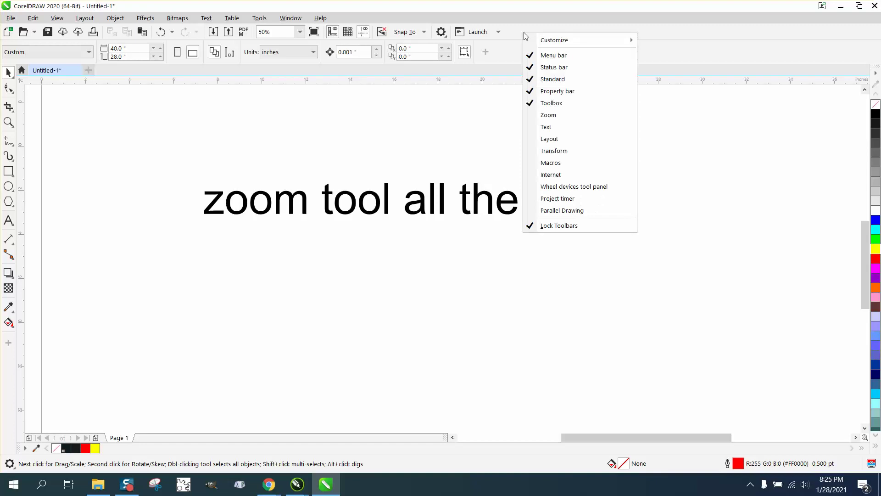
click(548, 115)
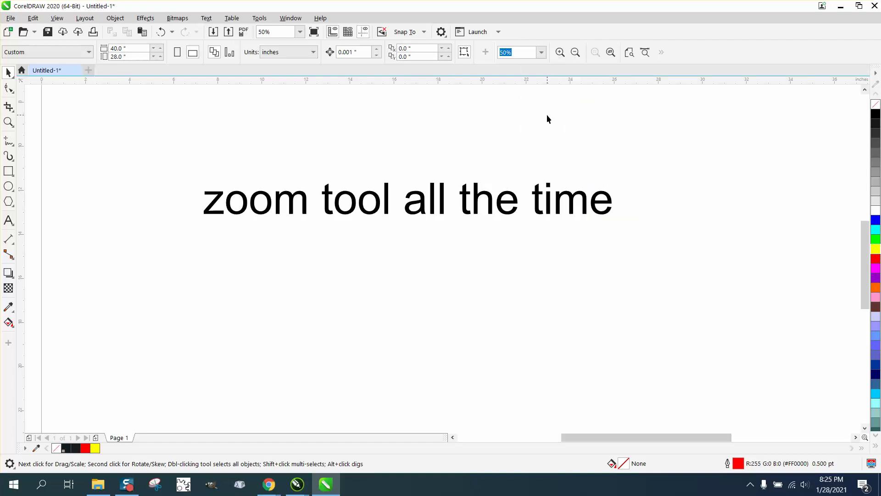
Test the docked zoom buttons with the Pick and Zoom tools, ending at 76%
click(540, 210)
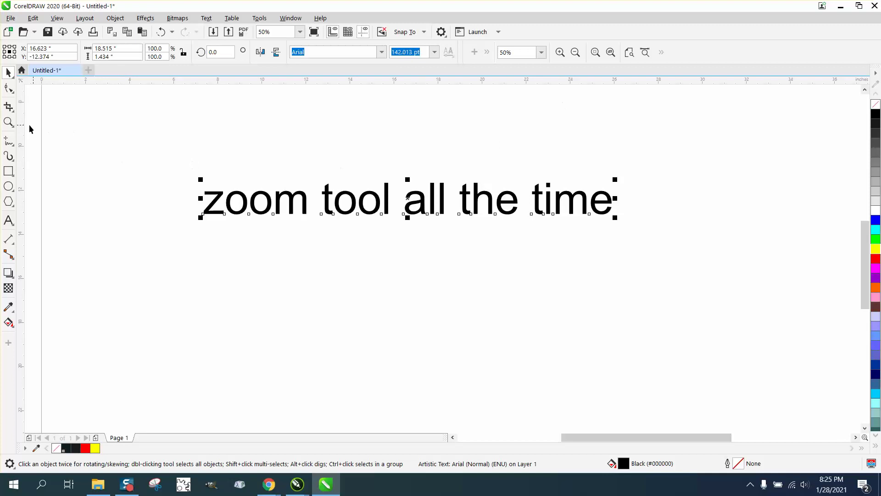
click(10, 123)
drag(184, 153, 731, 248)
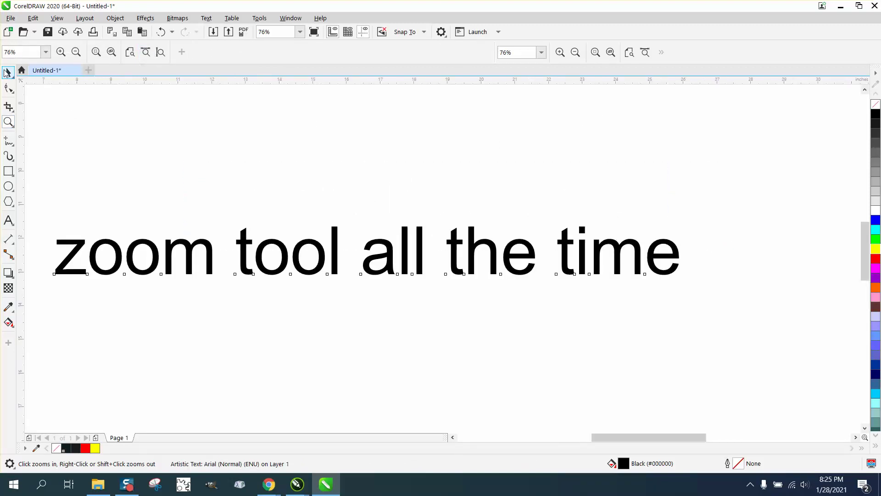
click(9, 72)
click(183, 128)
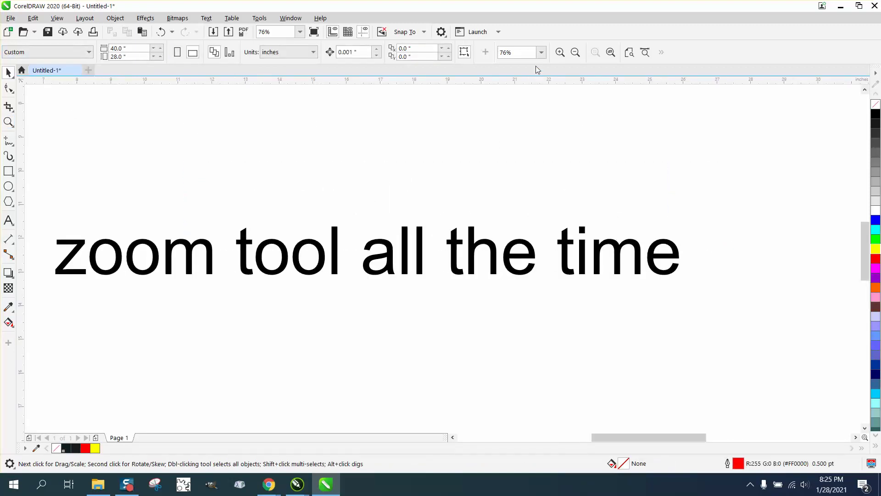
click(561, 53)
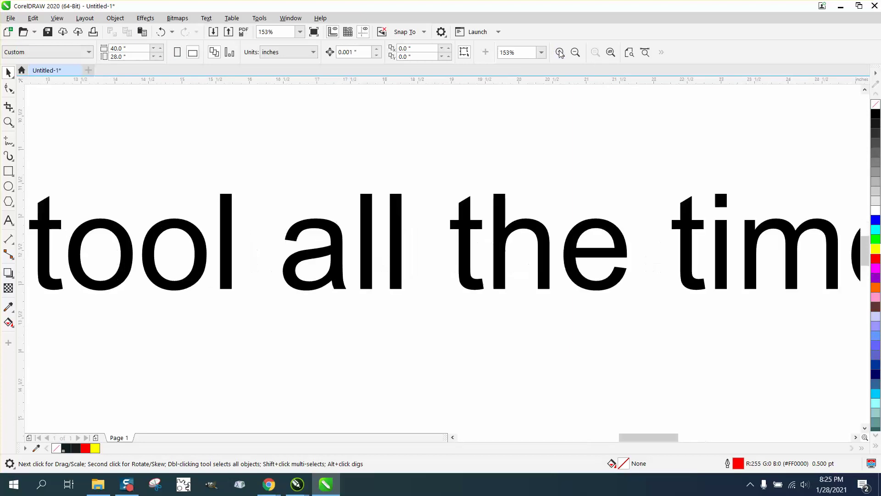
click(575, 53)
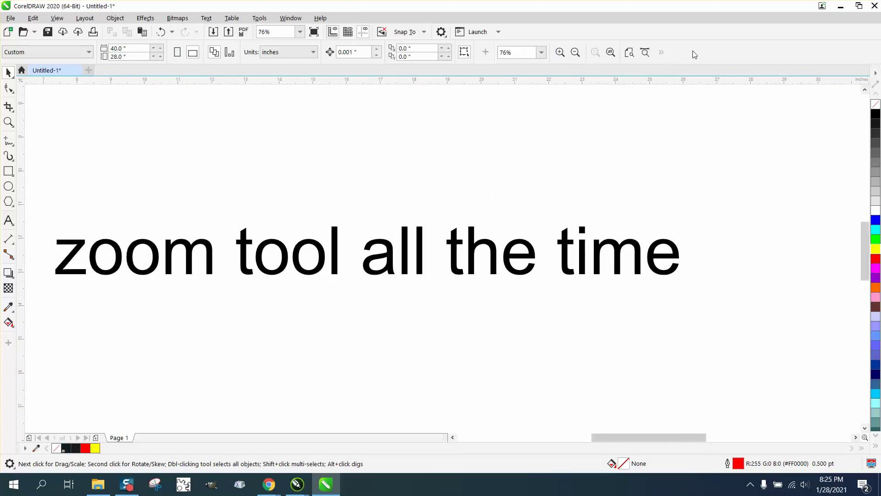
Hide the Zoom toolbar and bring the toolbar list back up for Macros
right_click(687, 38)
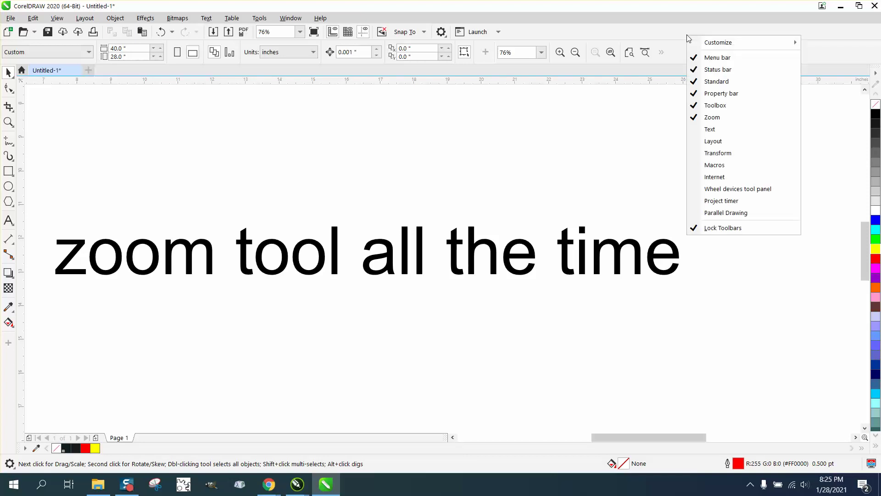
click(704, 118)
right_click(710, 39)
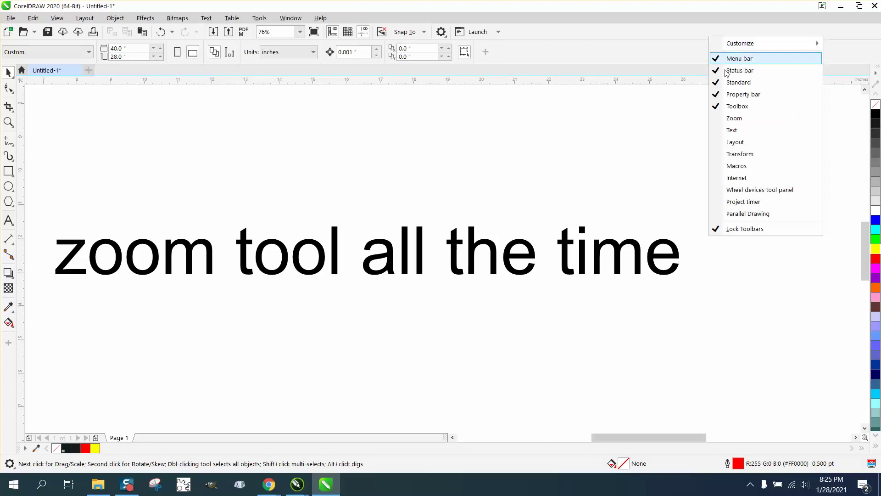
Show the Macros toolbar and dock it into the property bar row
click(719, 167)
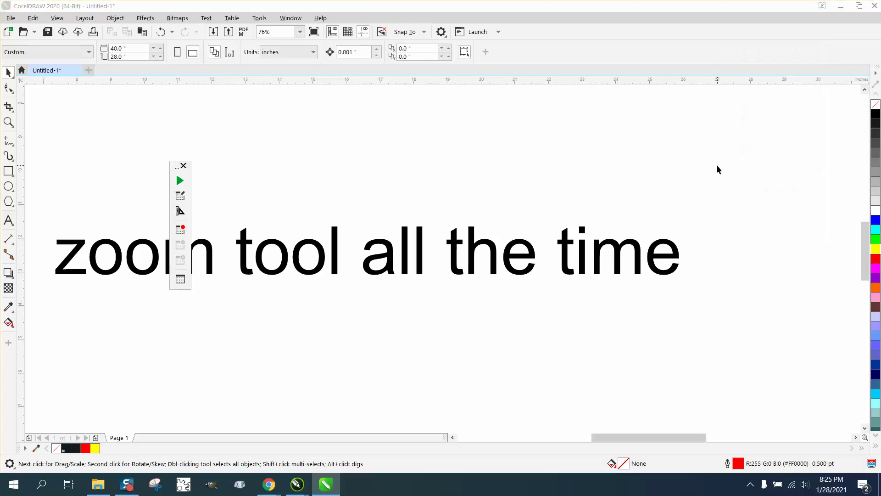
mouse_move(178, 169)
mouse_down()
mouse_move(531, 116)
mouse_move(531, 52)
mouse_up()
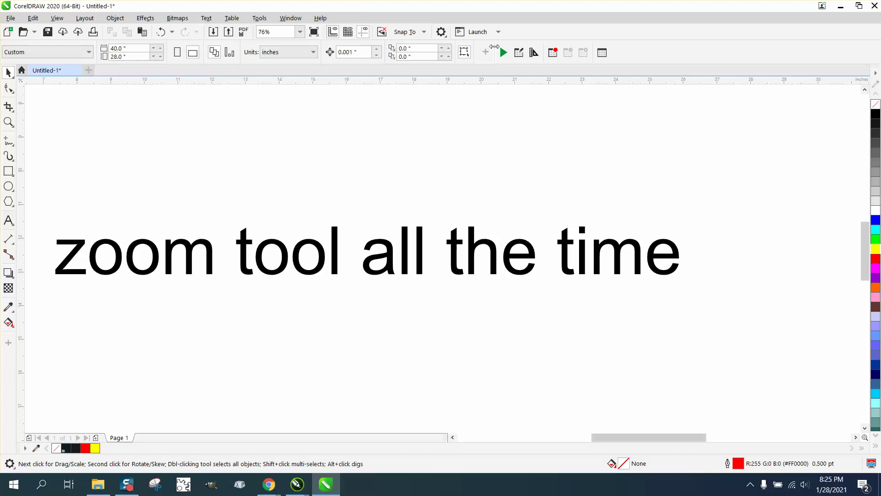
Shift the docked Macros toolbar right along the property bar and move the sentence up-right
mouse_move(494, 46)
mouse_down()
mouse_move(529, 47)
mouse_move(515, 46)
mouse_up()
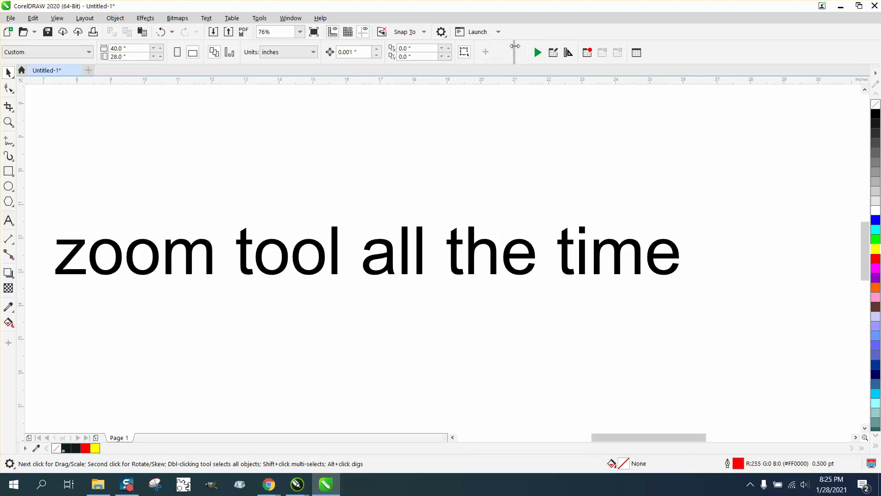
drag(534, 44, 531, 44)
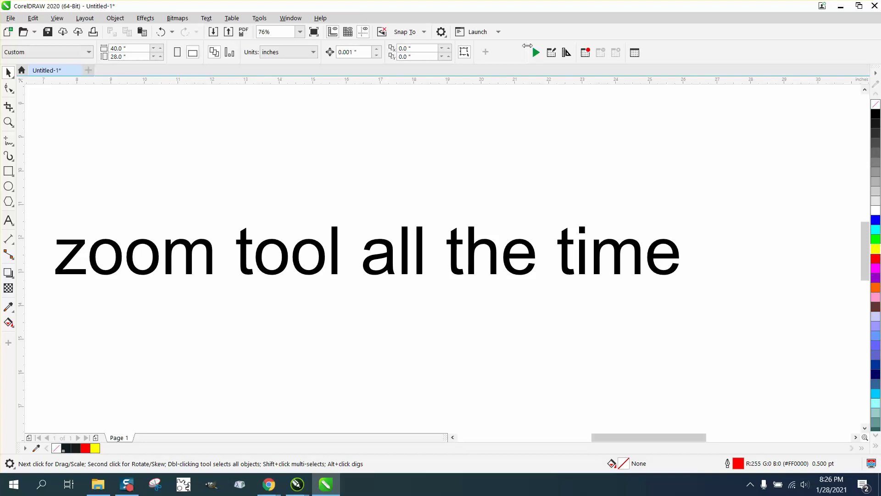
drag(525, 52, 623, 53)
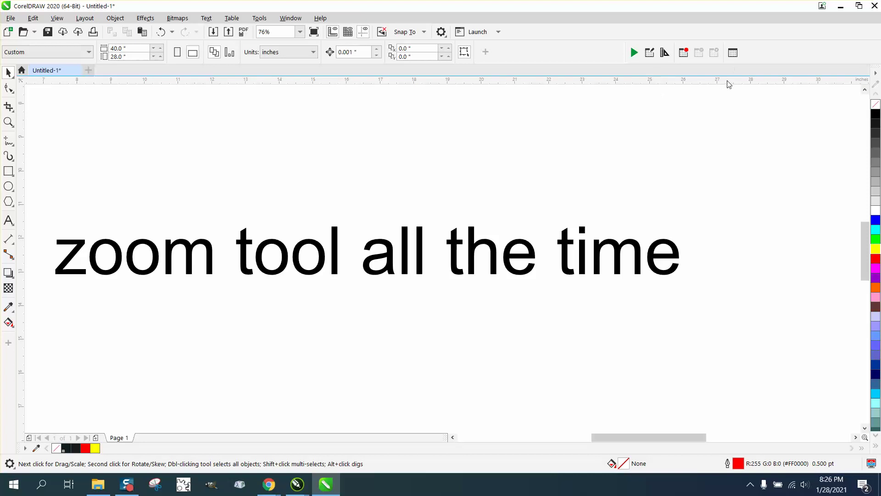
drag(584, 233, 633, 157)
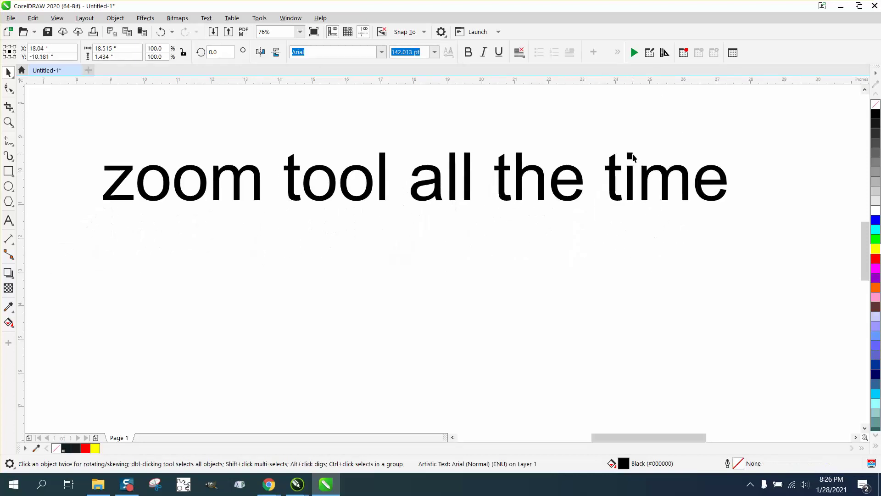
Deselect the sentence and activate the Text tool with the Macros toolbar still showing
click(616, 118)
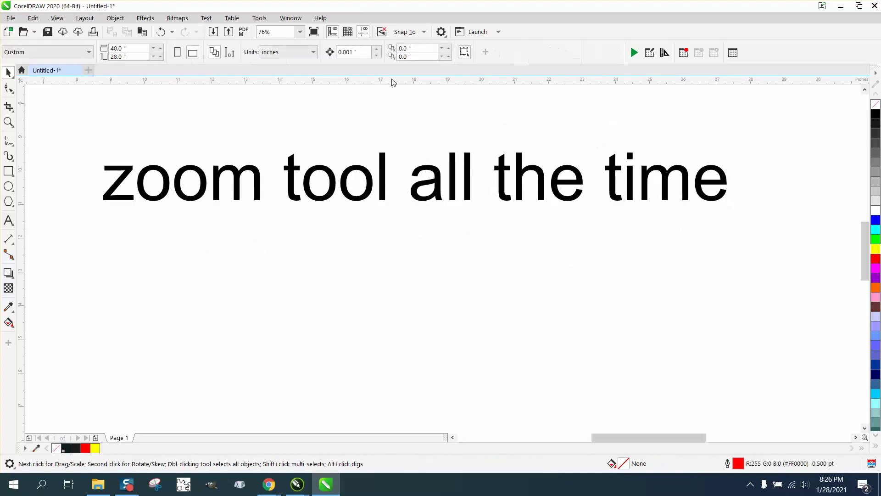
click(10, 221)
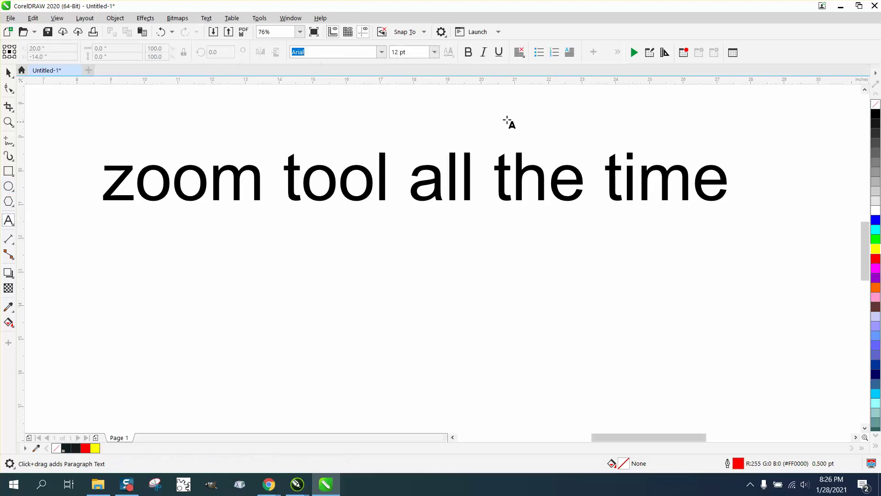